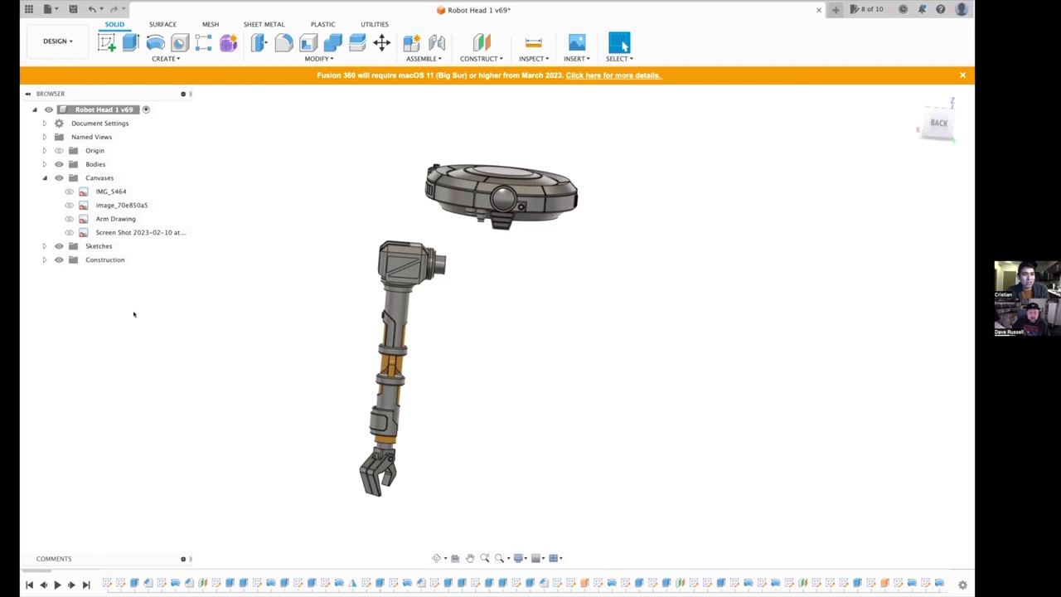
Step: Show the image_70e850a5 canvas and compare the robot head and arm with the K-2SO scale reference
click(64, 206)
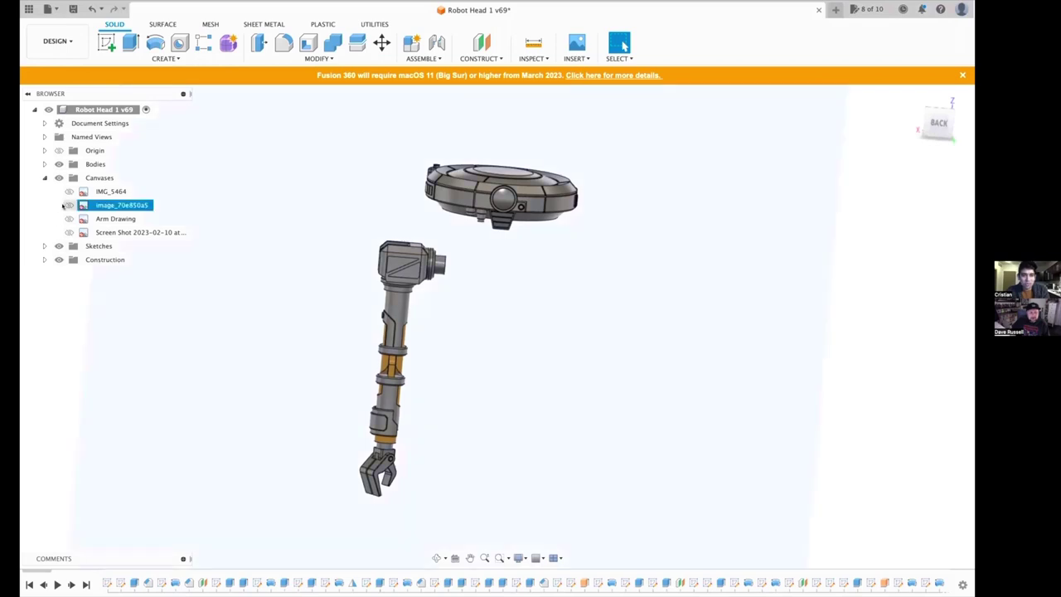
click(69, 205)
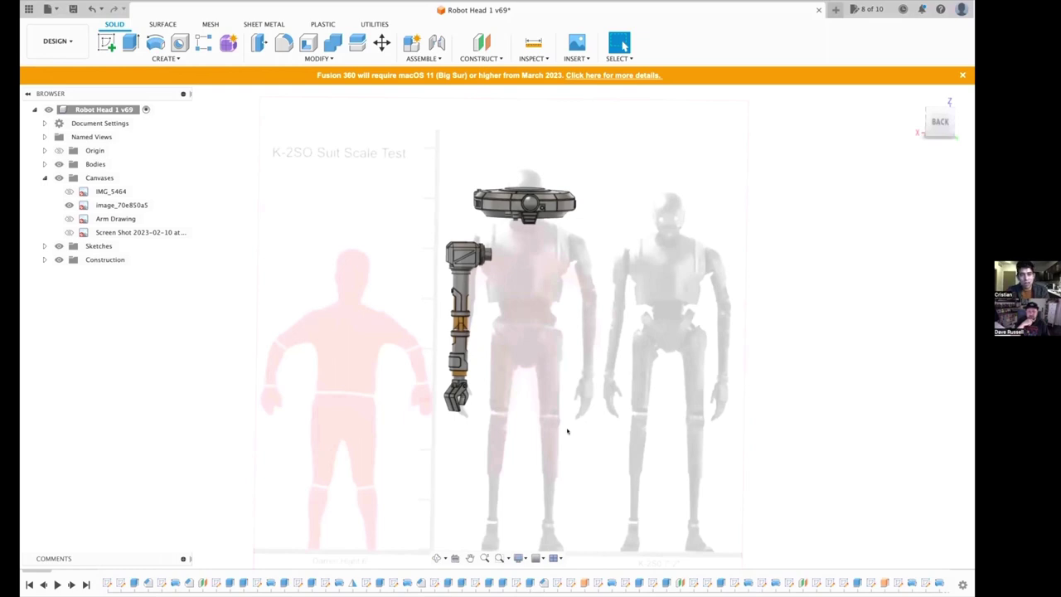
scroll(568, 430, up, 3)
scroll(568, 430, down, 3)
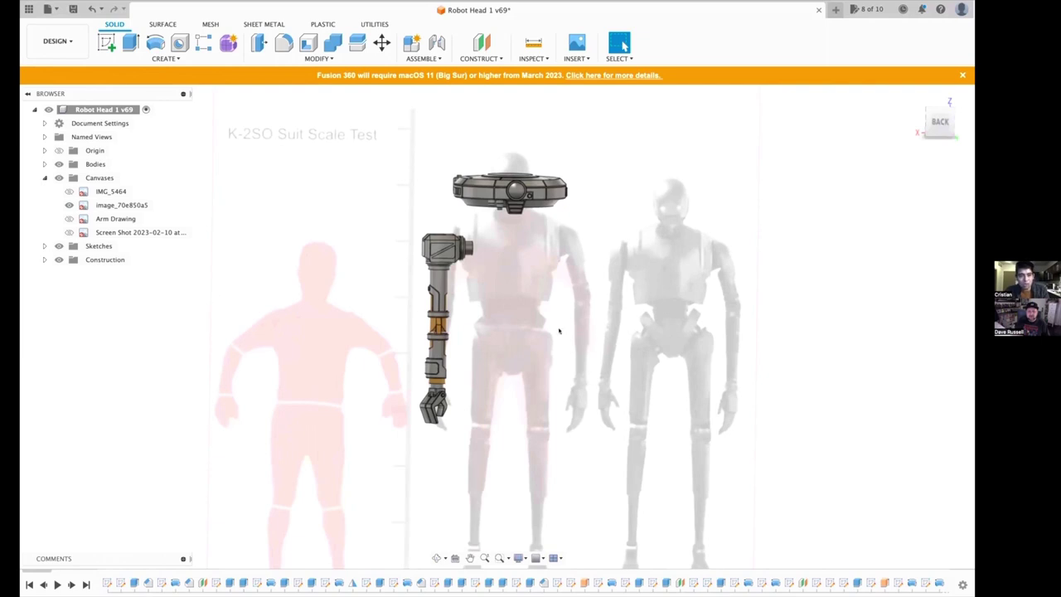
Step: Show the IMG_5464 canvas to check the model against the human head-height proportions, and hide it again
click(70, 192)
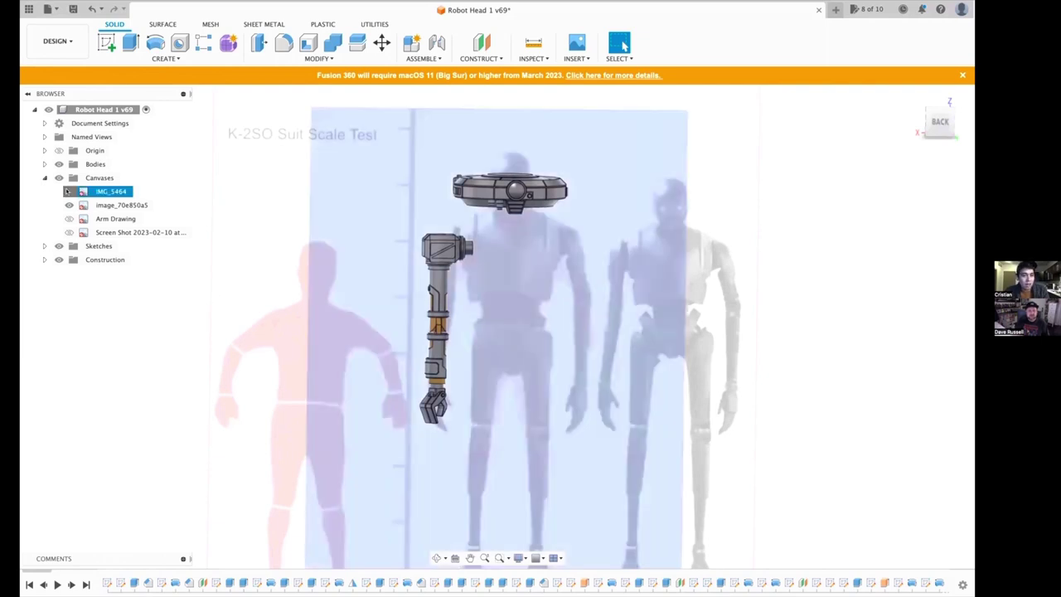
click(301, 182)
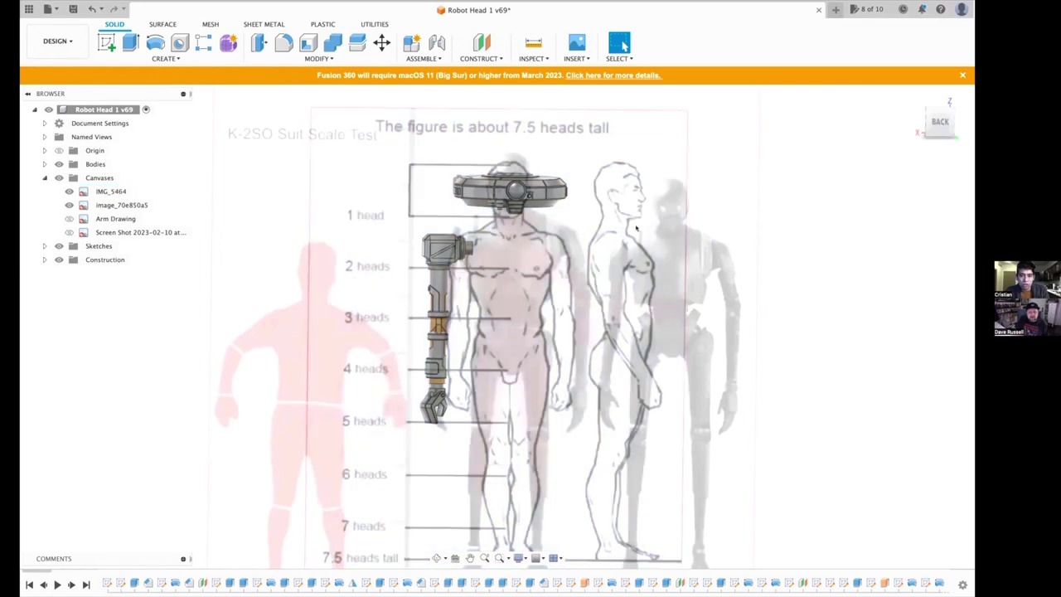
click(70, 192)
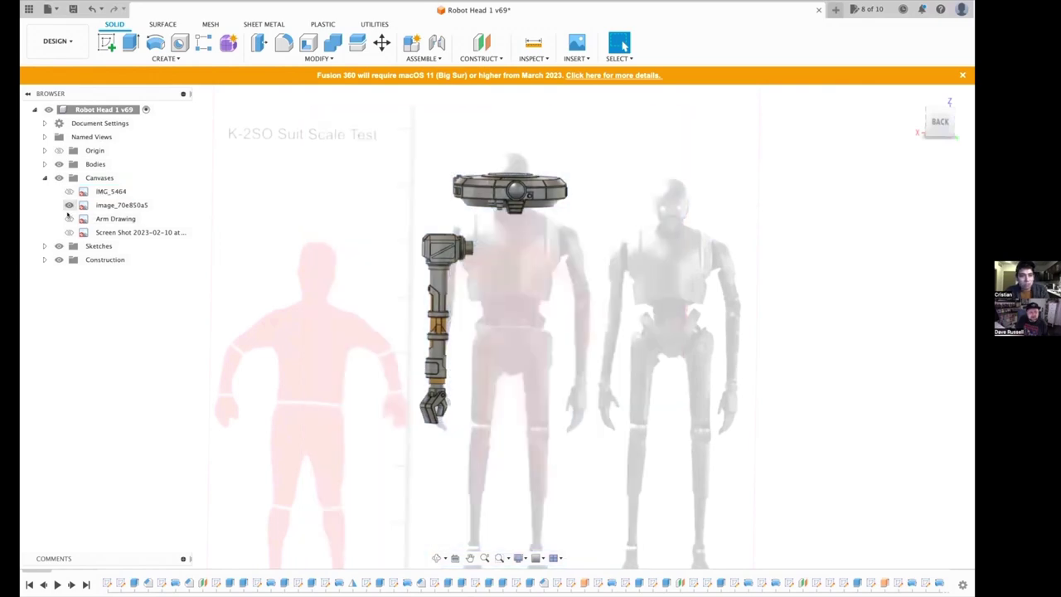
Step: Show the Arm Drawing canvas and look closely at the robot arm over its sketch
click(66, 218)
key(Escape)
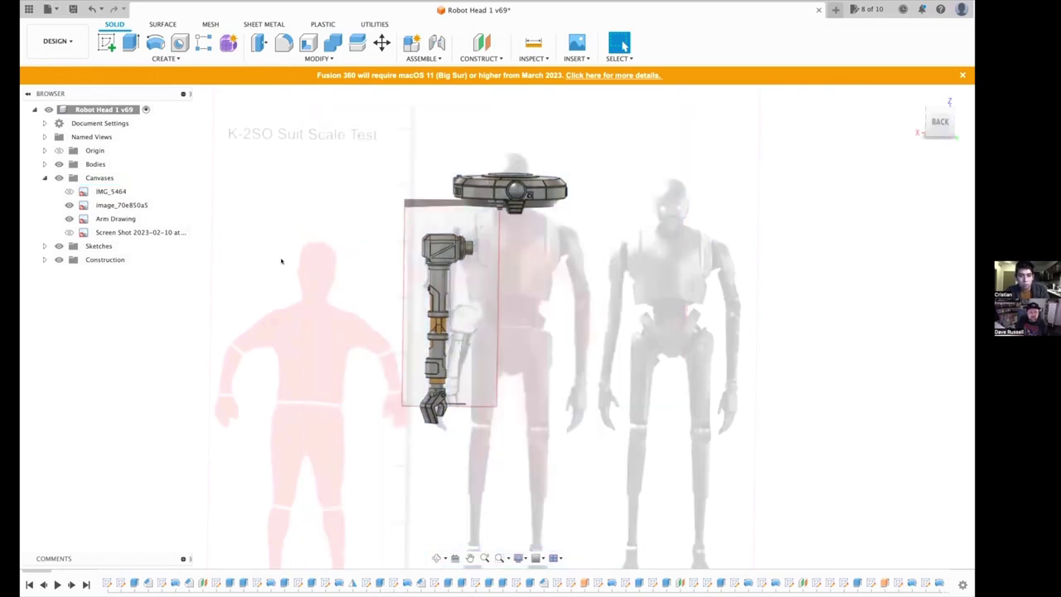
scroll(331, 281, up, 5)
scroll(369, 296, left, 5)
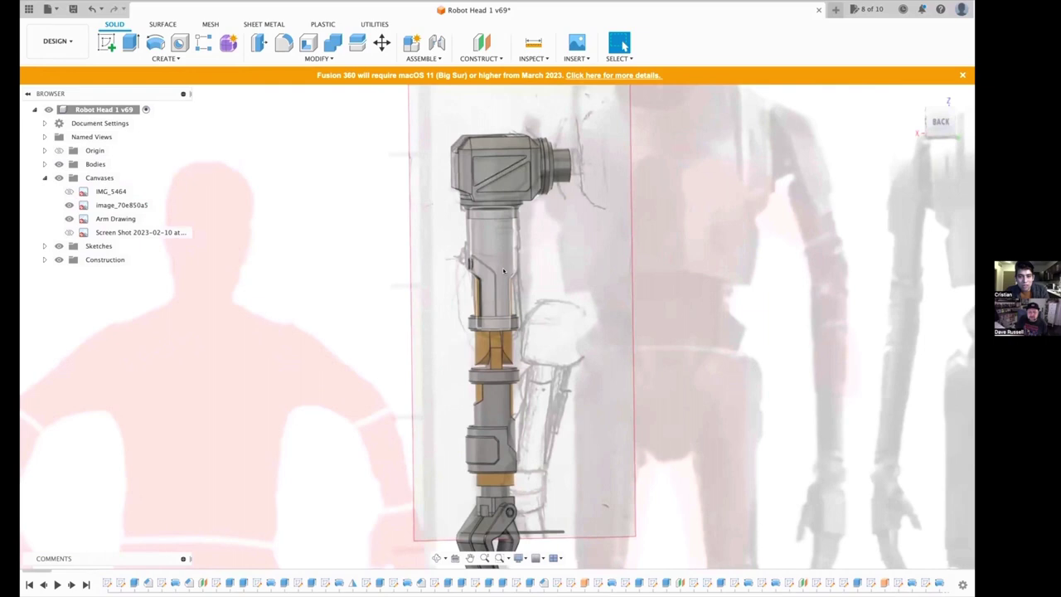
Step: Hide the image_70e850a5 canvas and compare the modeled arm with the hand-drawn arm sketch alone
click(69, 205)
click(70, 205)
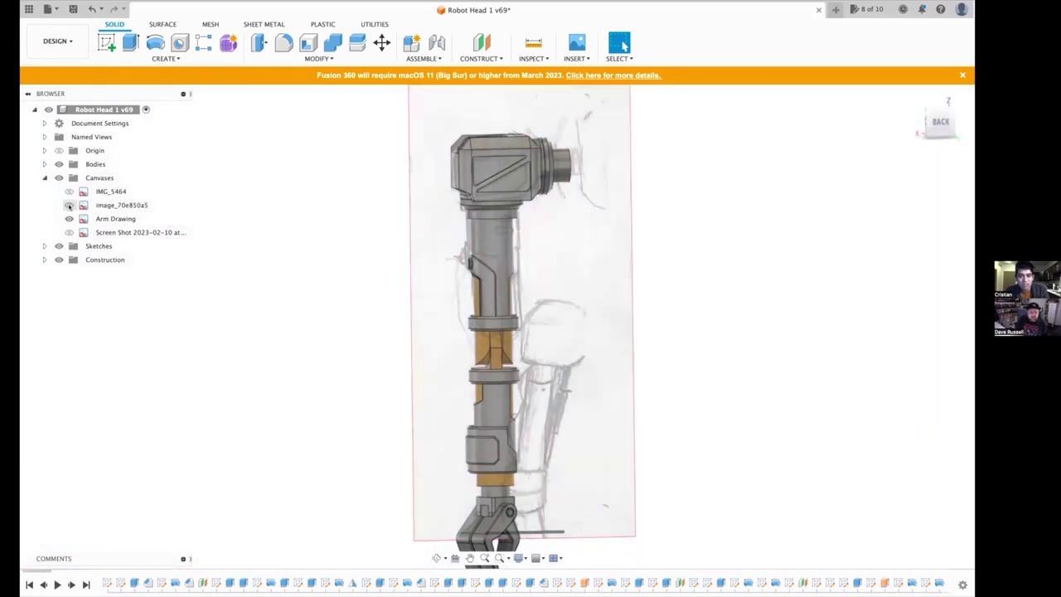
scroll(549, 260, up, 3)
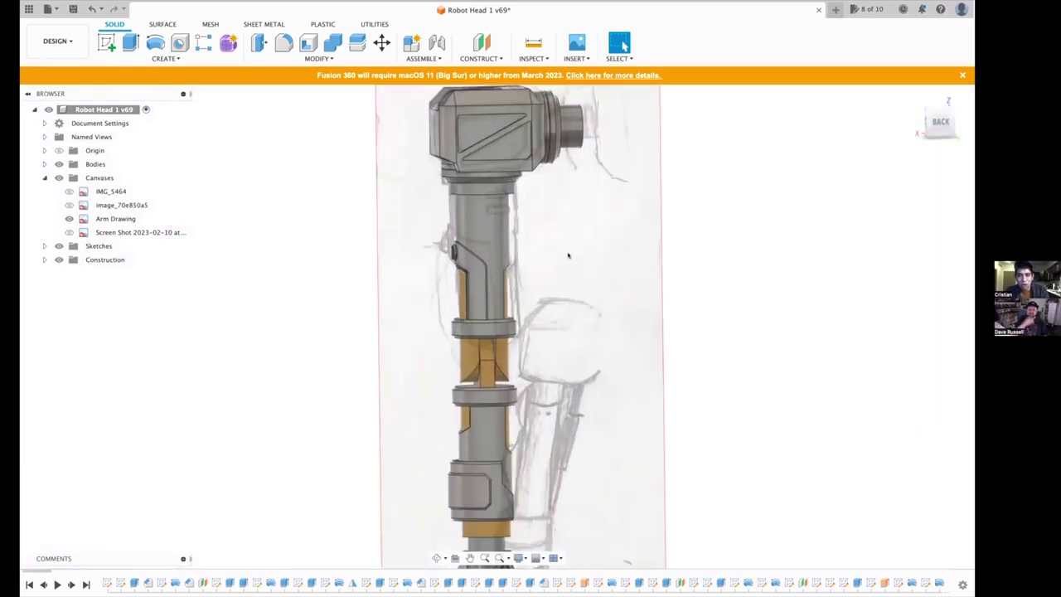
scroll(569, 257, down, 1)
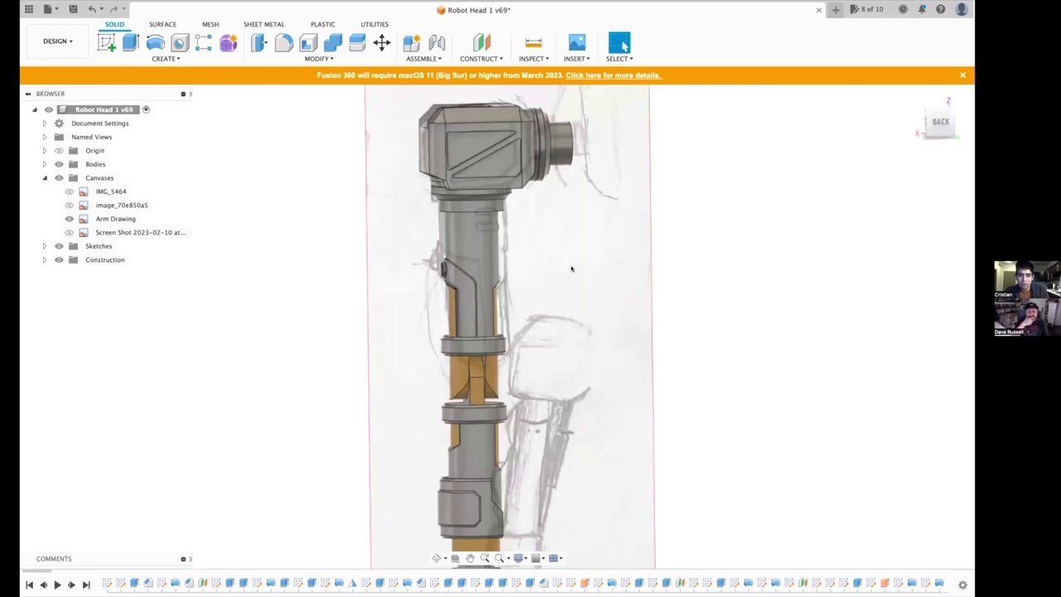
scroll(571, 268, down, 1)
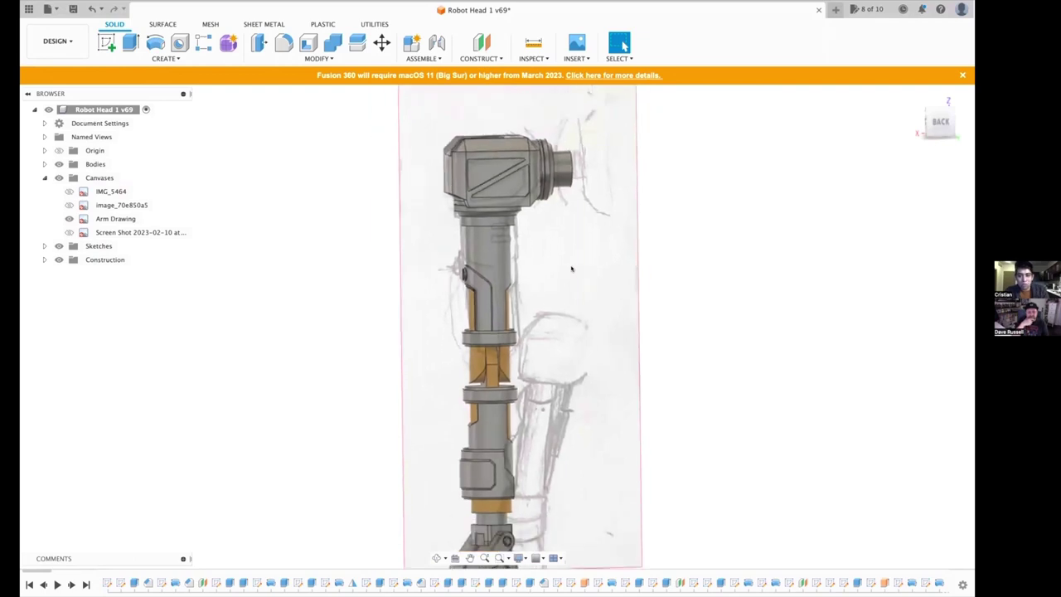
scroll(571, 267, down, 3)
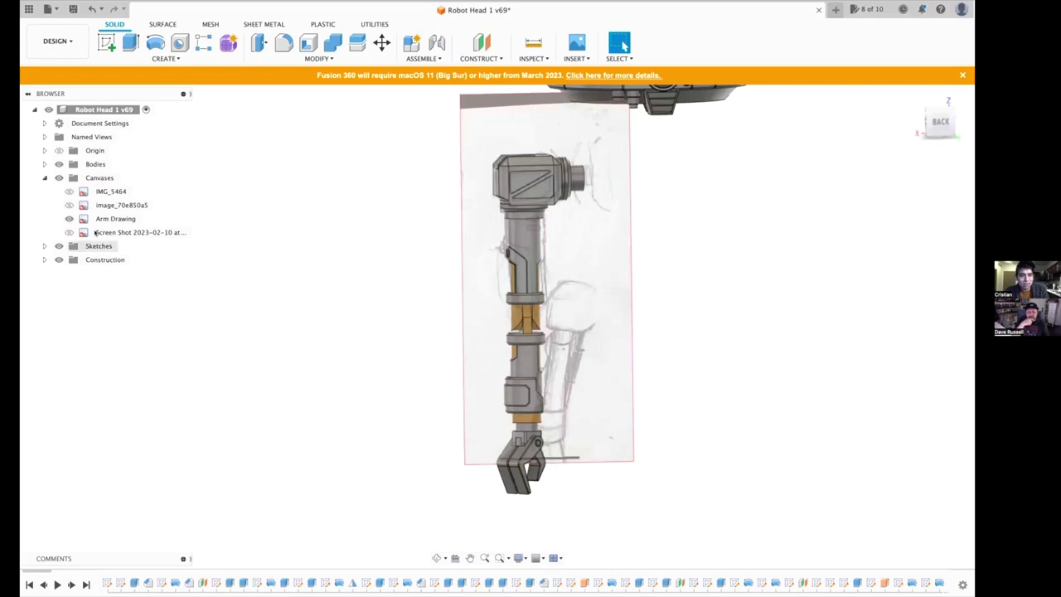
Step: Hide the Arm Drawing canvas and examine the robot arm and disc-shaped head from the back, right side and underneath
click(69, 218)
shift+middle_drag(349, 278, 550, 308)
scroll(550, 308, up, 10)
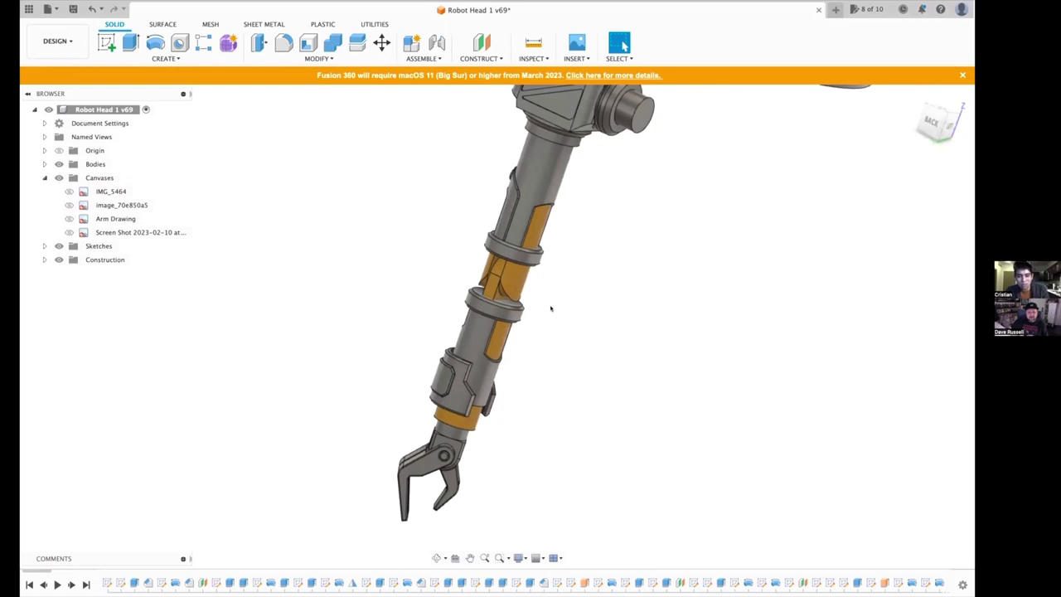
scroll(551, 308, down, 3)
scroll(550, 308, down, 2)
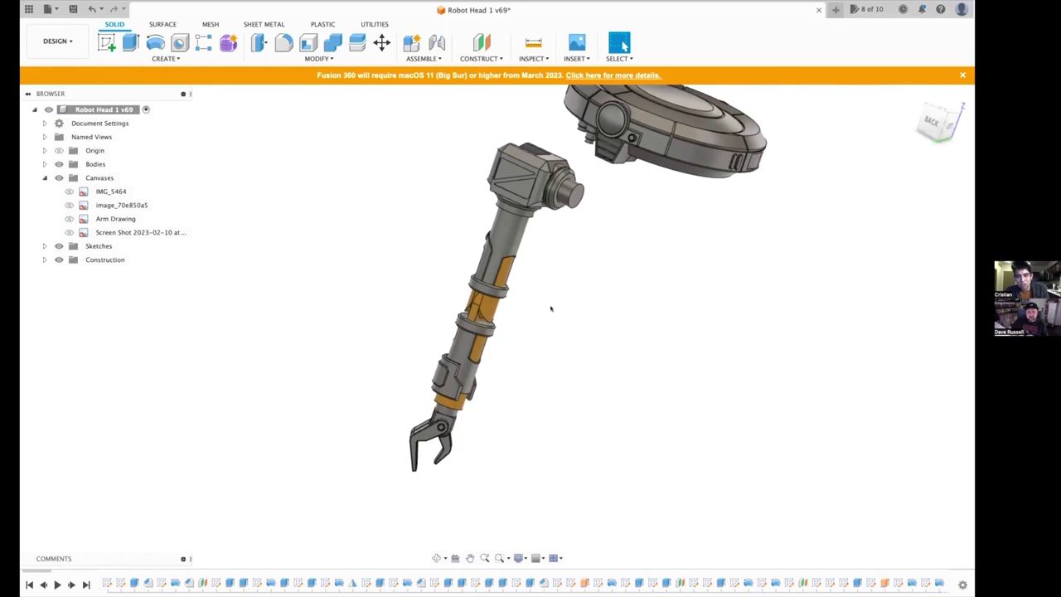
shift+scroll(550, 308, left, 10)
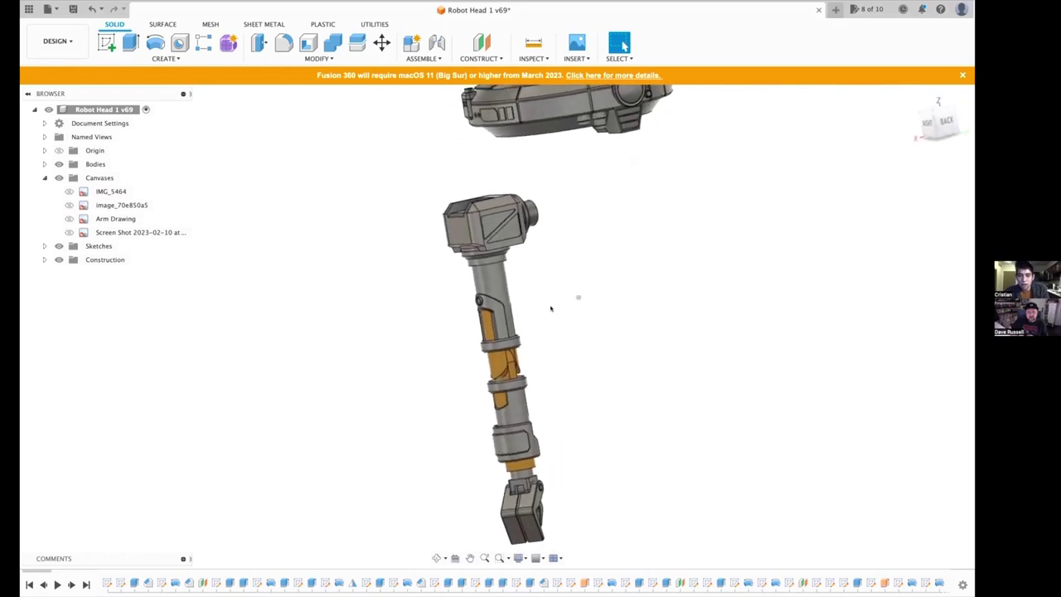
shift+scroll(550, 308, left, 8)
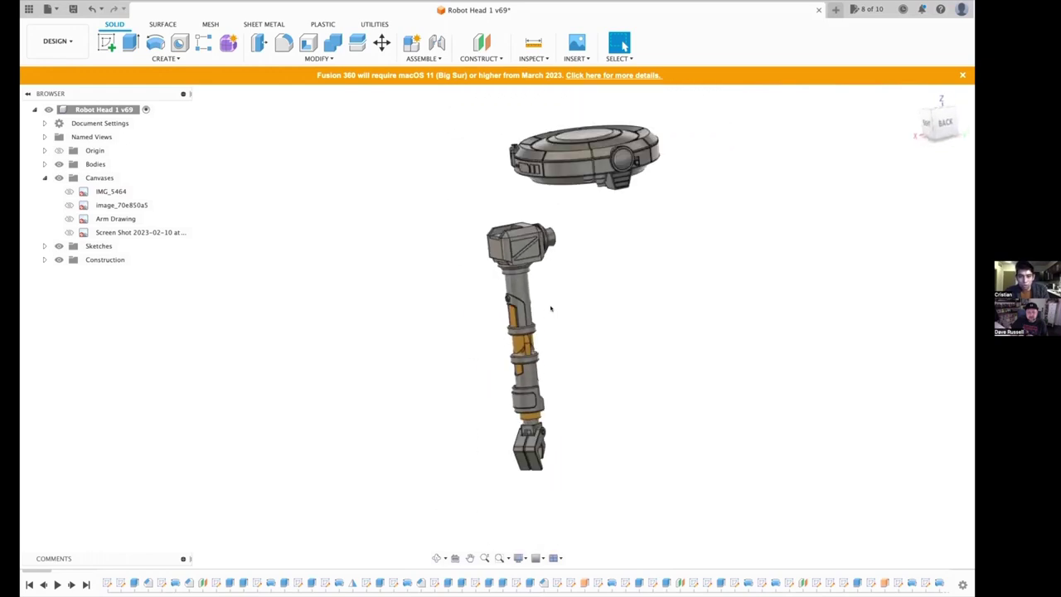
shift+scroll(550, 308, left, 10)
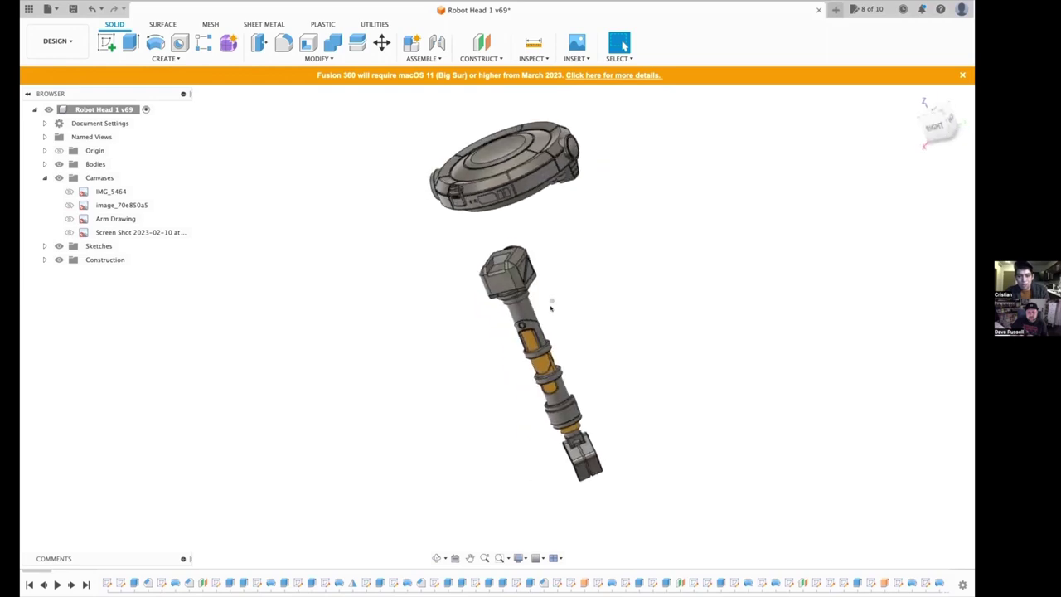
shift+scroll(550, 308, left, 5)
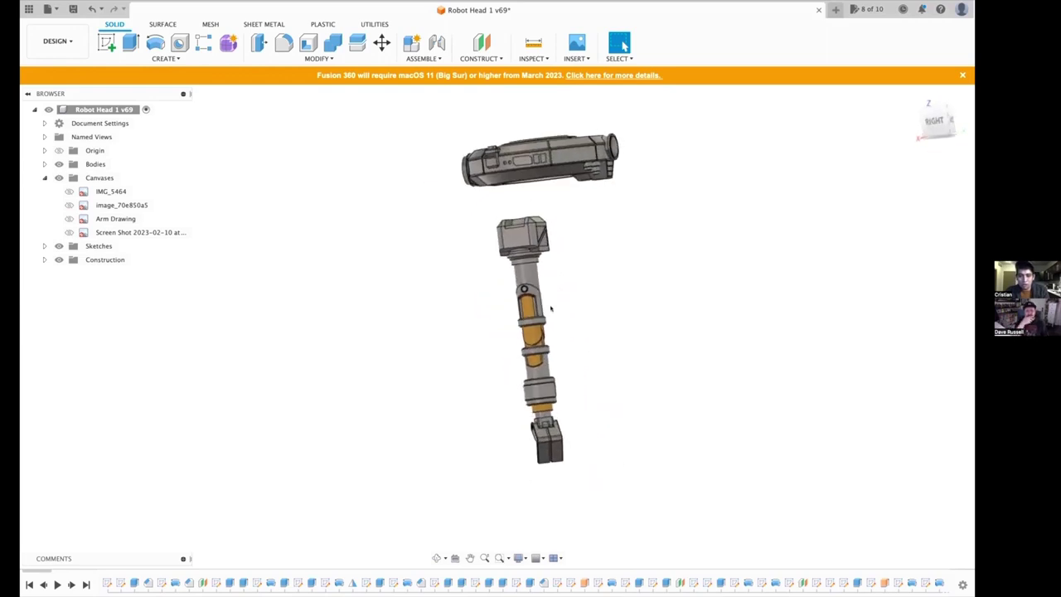
shift+scroll(550, 308, left, 10)
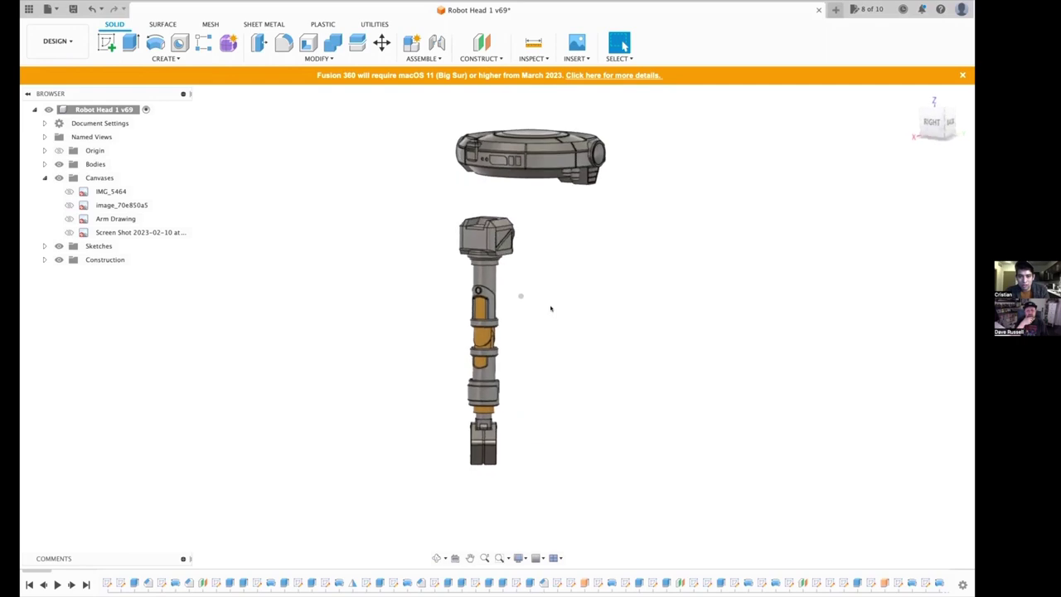
shift+scroll(550, 308, left, 10)
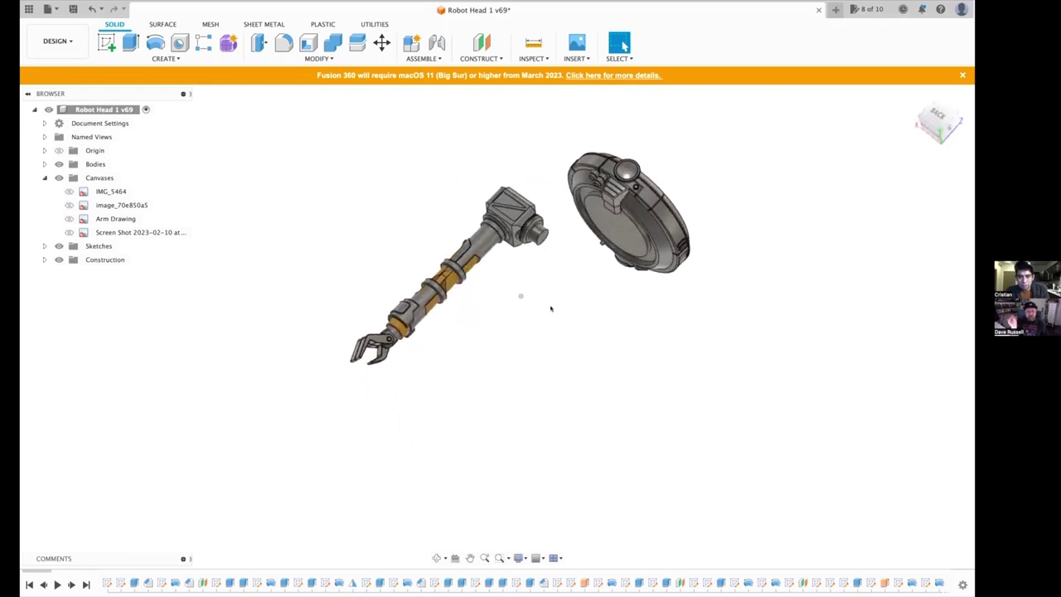
shift+scroll(550, 308, left, 6)
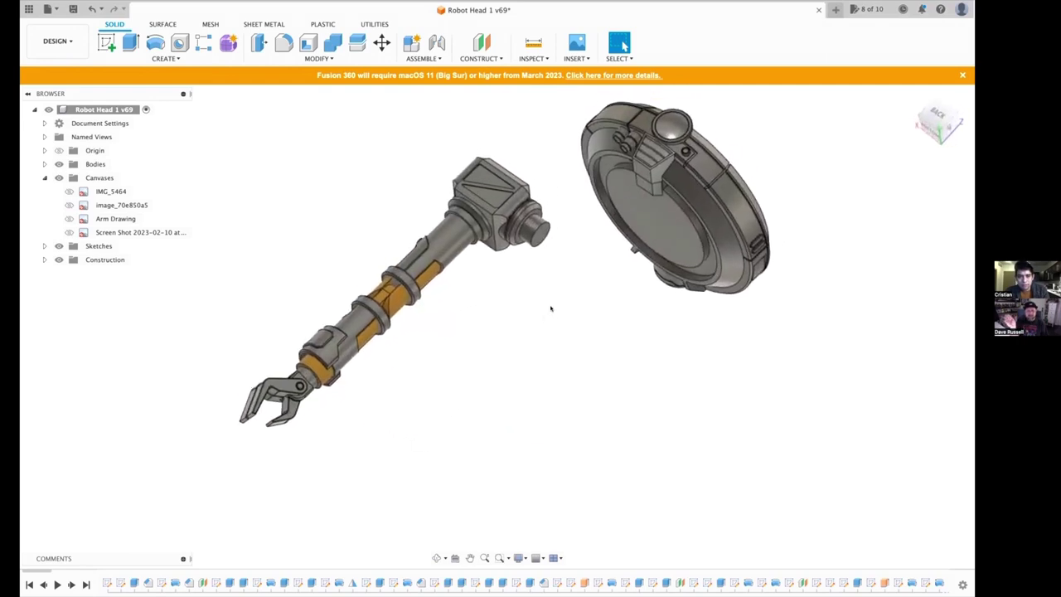
scroll(550, 308, left, 10)
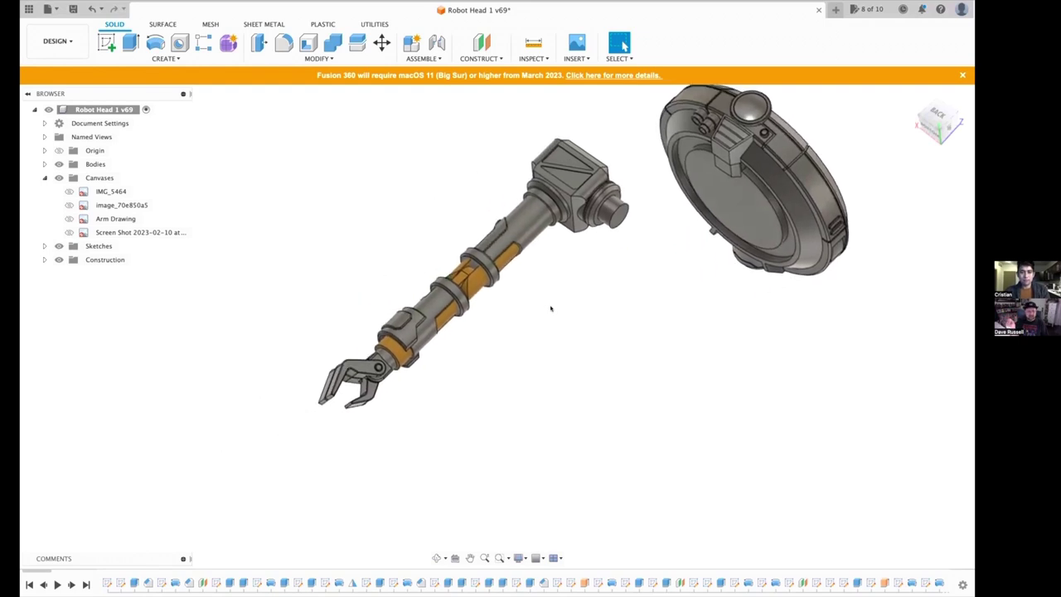
shift+scroll(550, 309, left, 10)
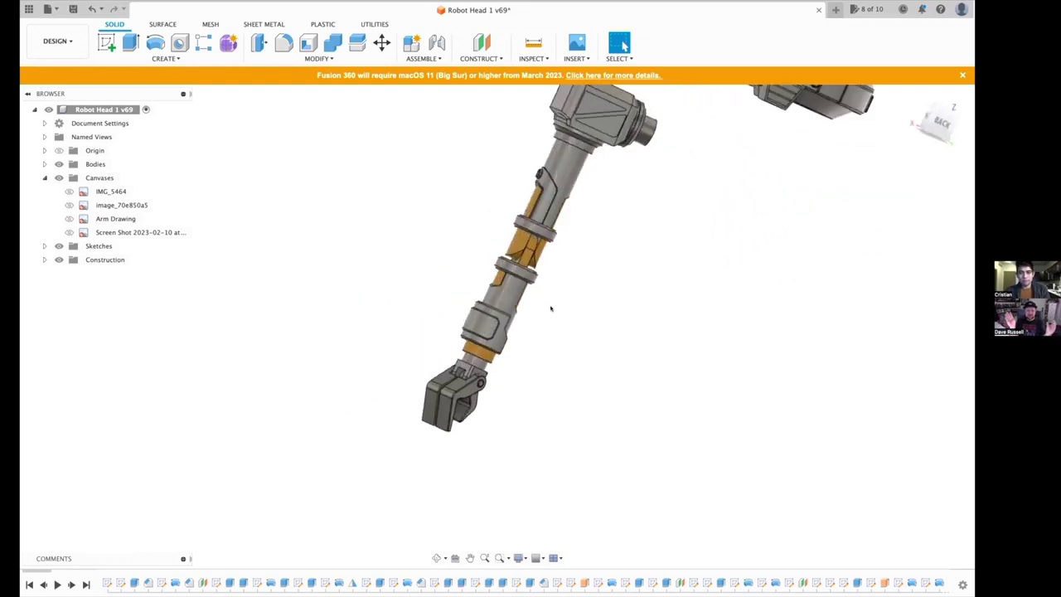
shift+scroll(550, 308, up, 10)
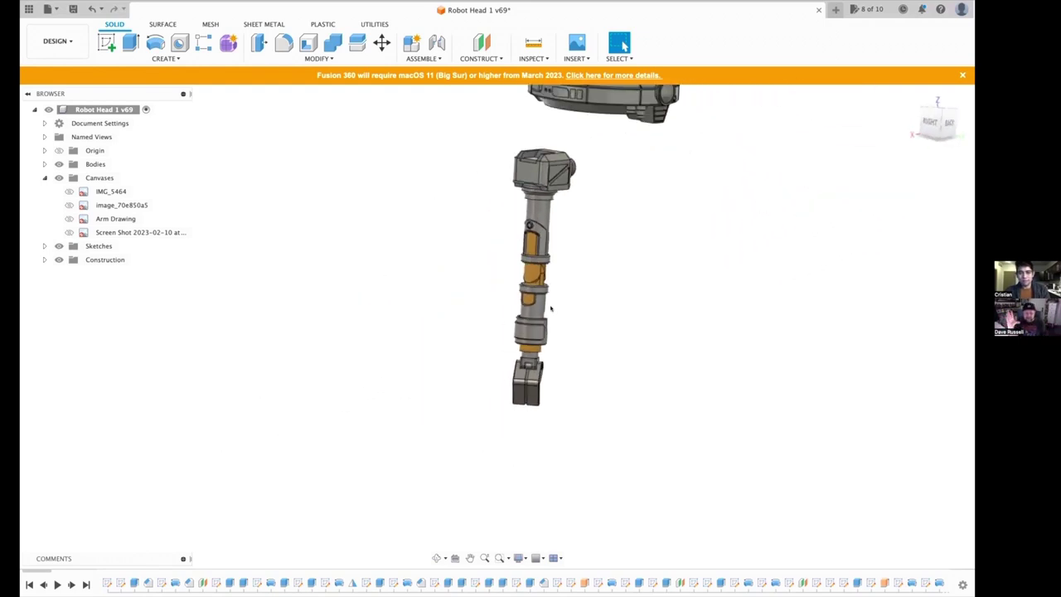
shift+scroll(550, 308, up, 10)
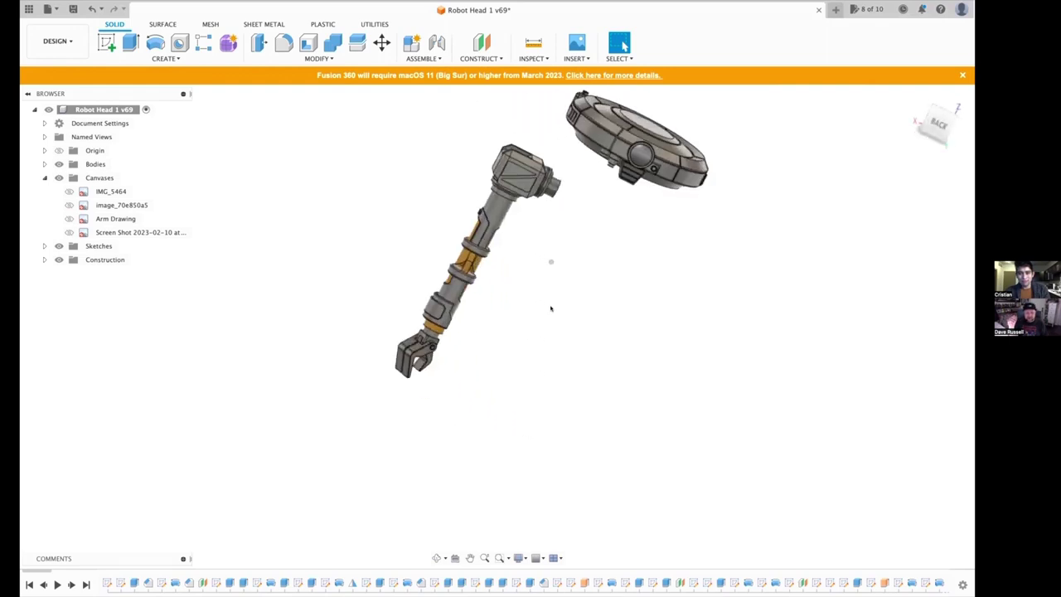
Step: Examine the gripper claw and forearm up close, and the complete arm together with the head from behind
scroll(426, 350, up, 5)
scroll(426, 350, up, 8)
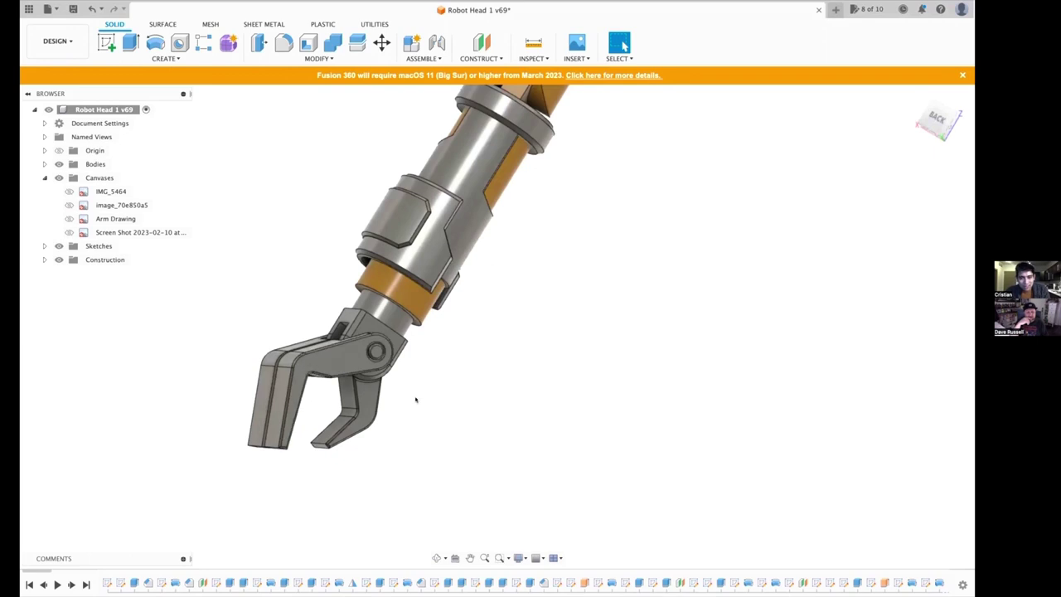
scroll(445, 407, down, 10)
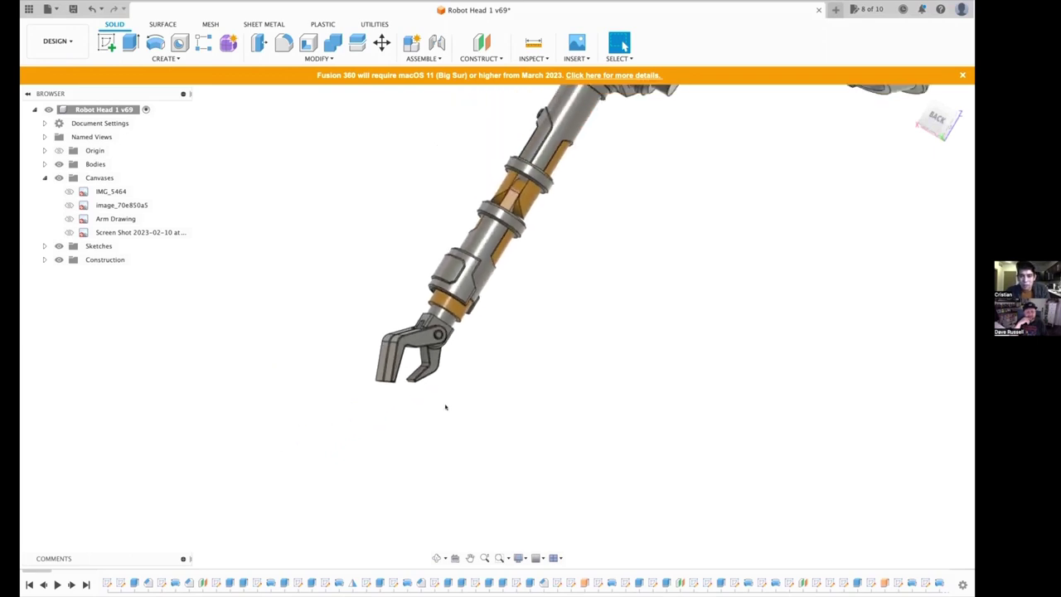
scroll(444, 407, down, 8)
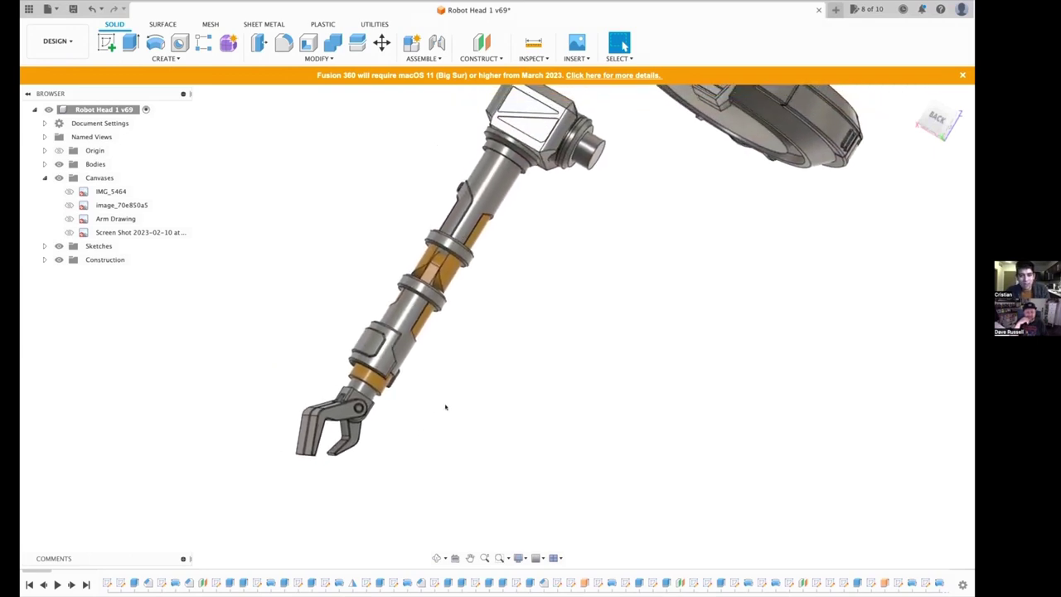
scroll(445, 407, up, 3)
scroll(445, 407, down, 6)
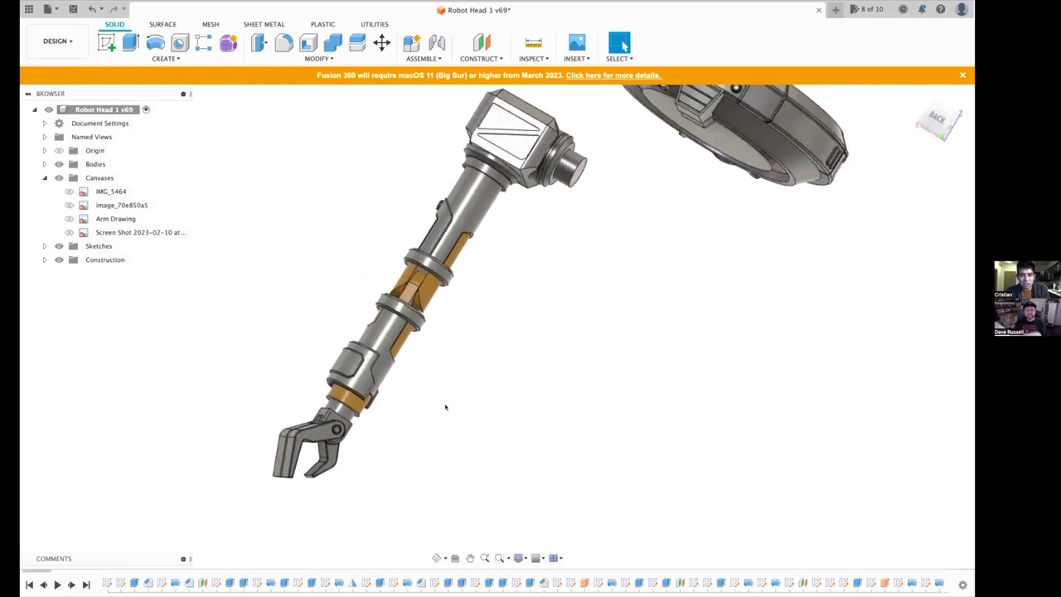
shift+scroll(445, 407, up, 5)
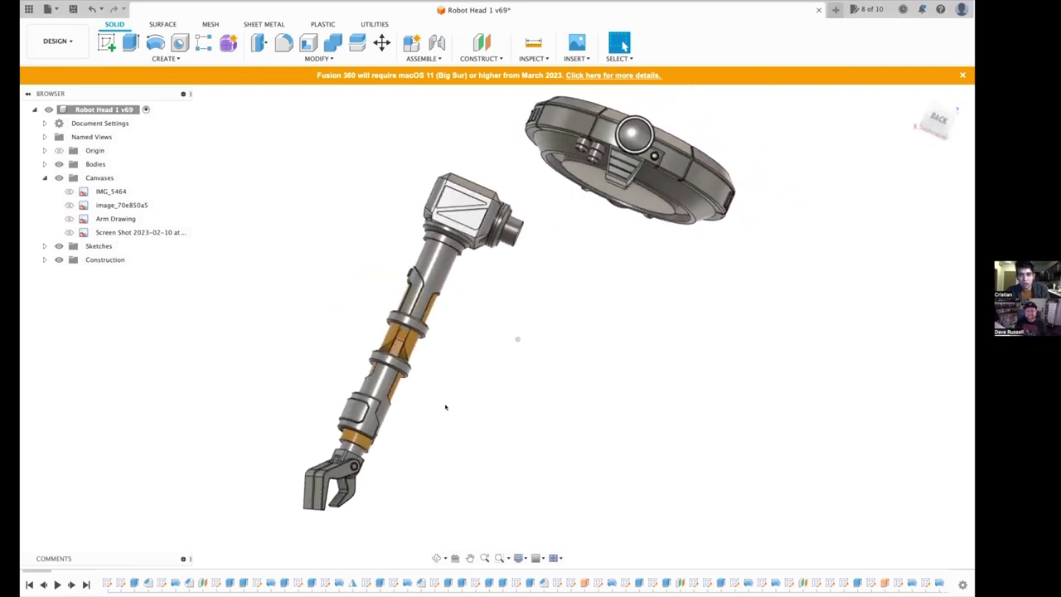
shift+middle_drag(445, 407, 480, 367)
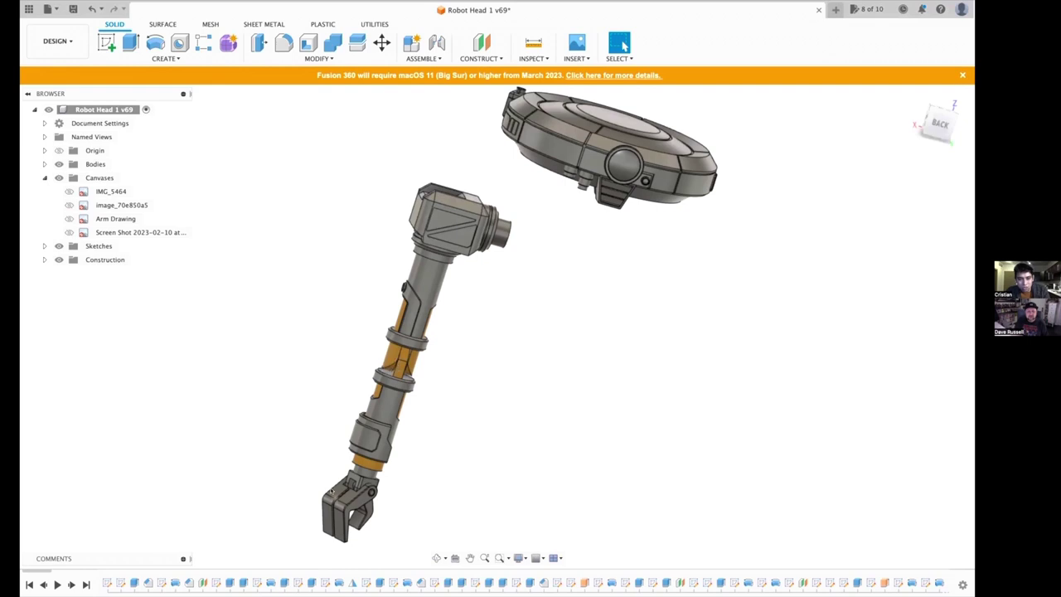
shift+middle_drag(463, 441, 463, 440)
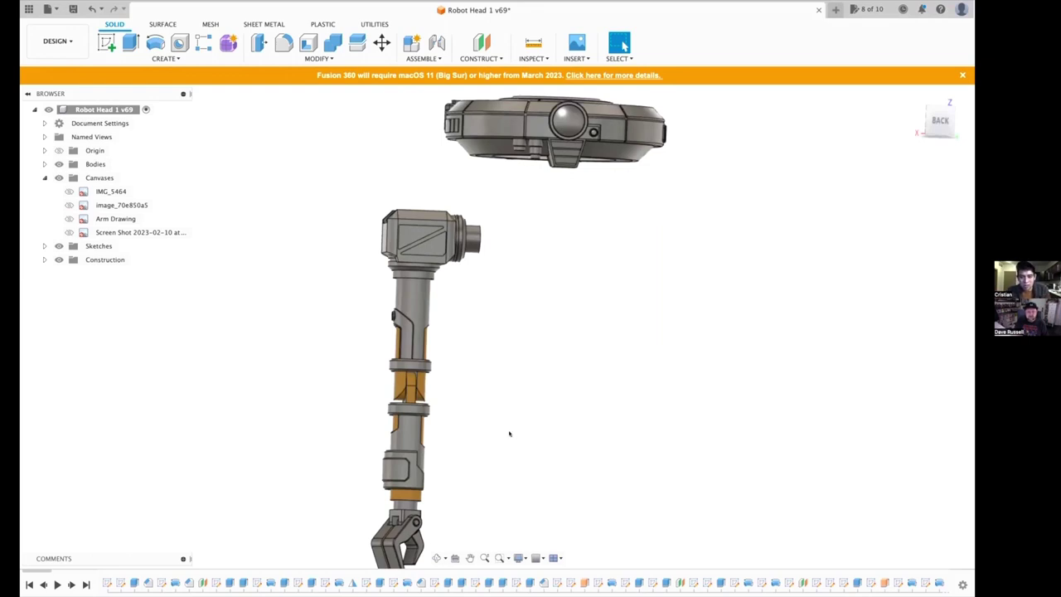
scroll(509, 432, down, 3)
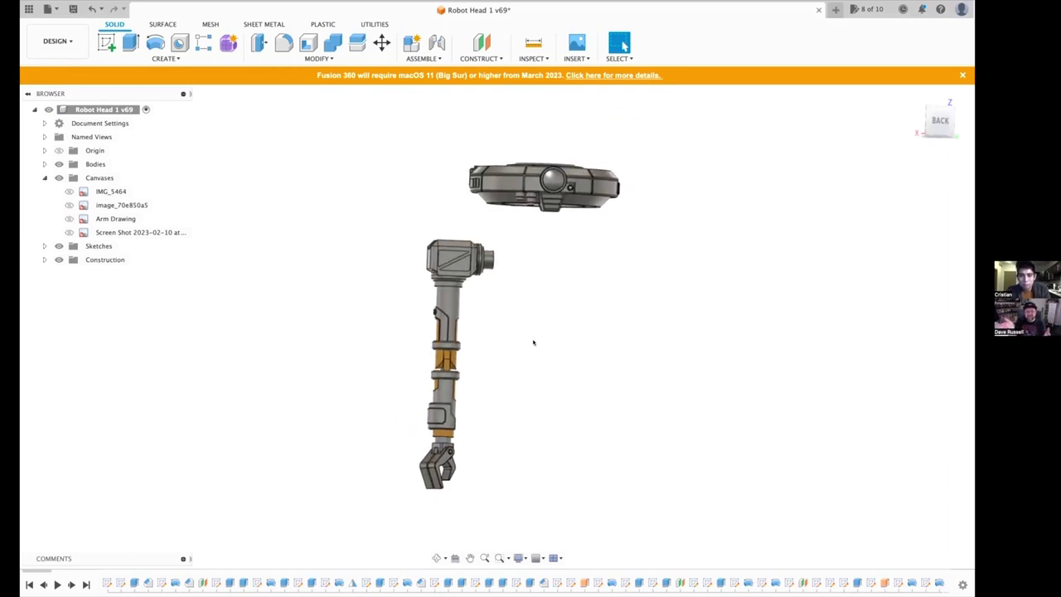
shift+scroll(532, 341, left, 5)
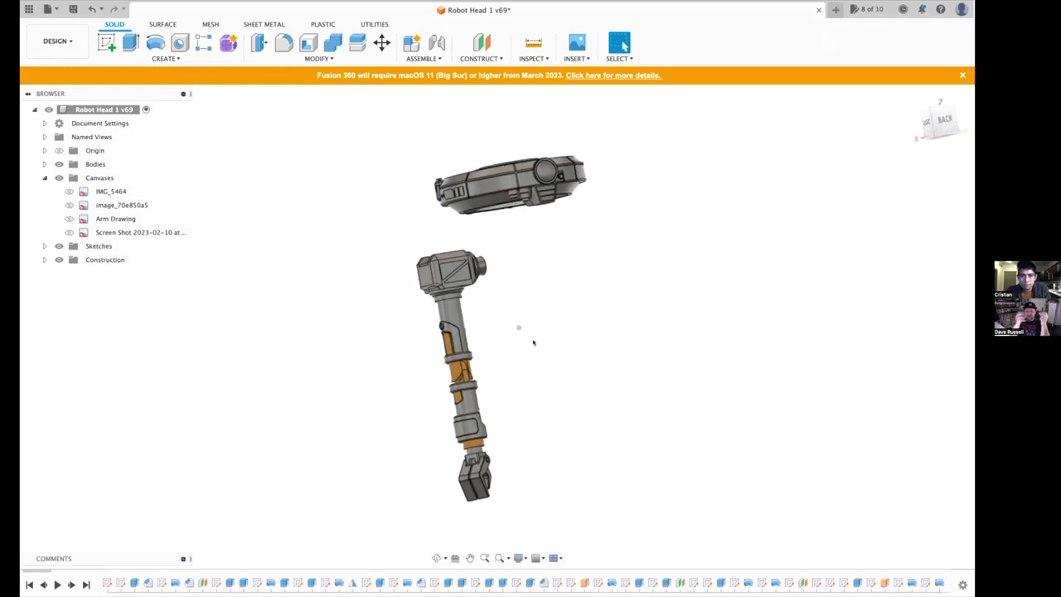
shift+scroll(533, 341, left, 5)
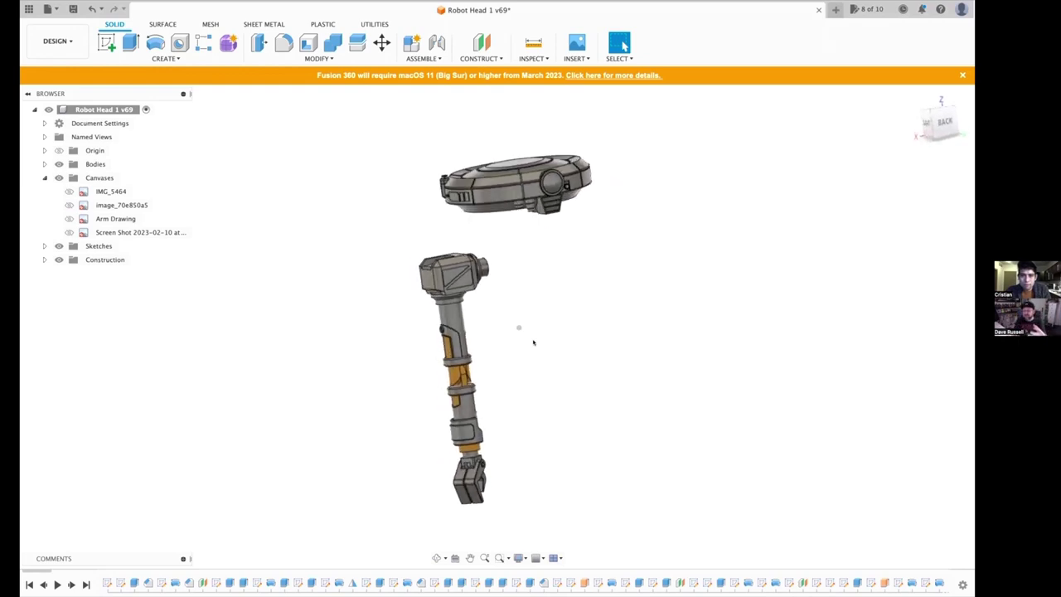
shift+scroll(533, 342, left, 4)
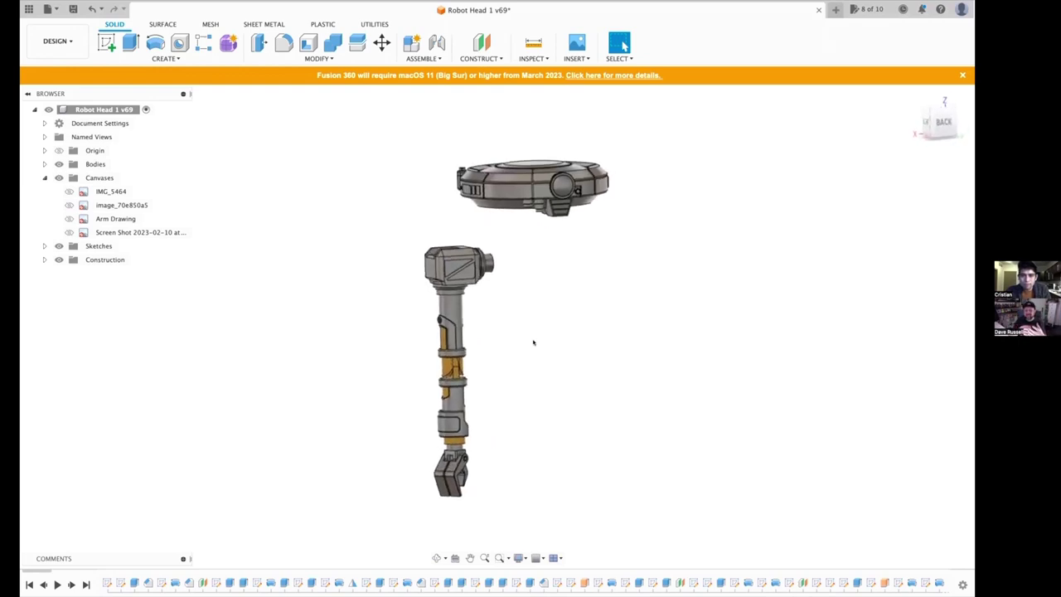
shift+scroll(533, 342, left, 5)
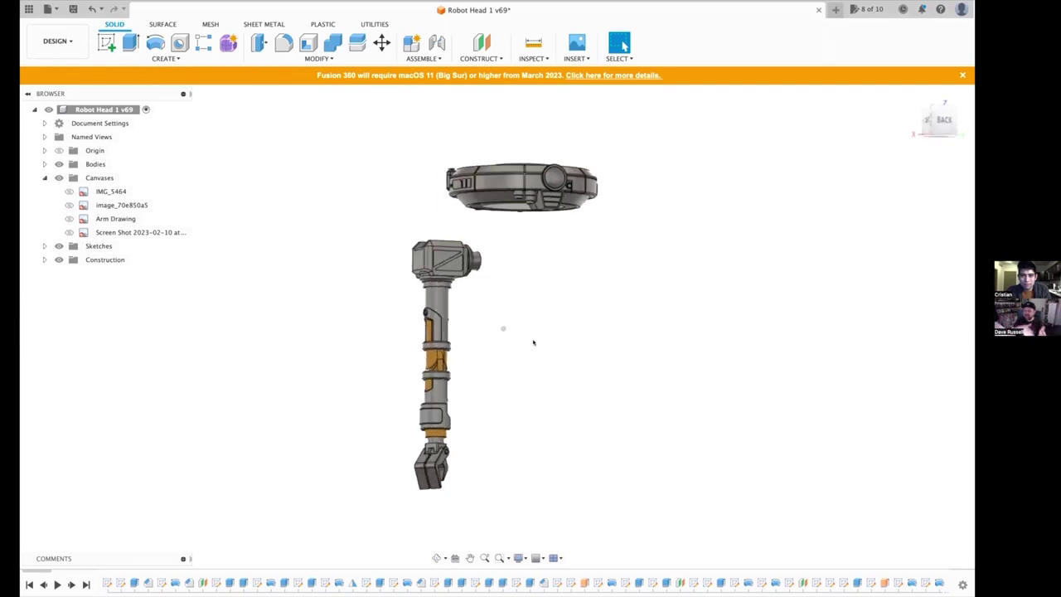
shift+scroll(532, 341, left, 5)
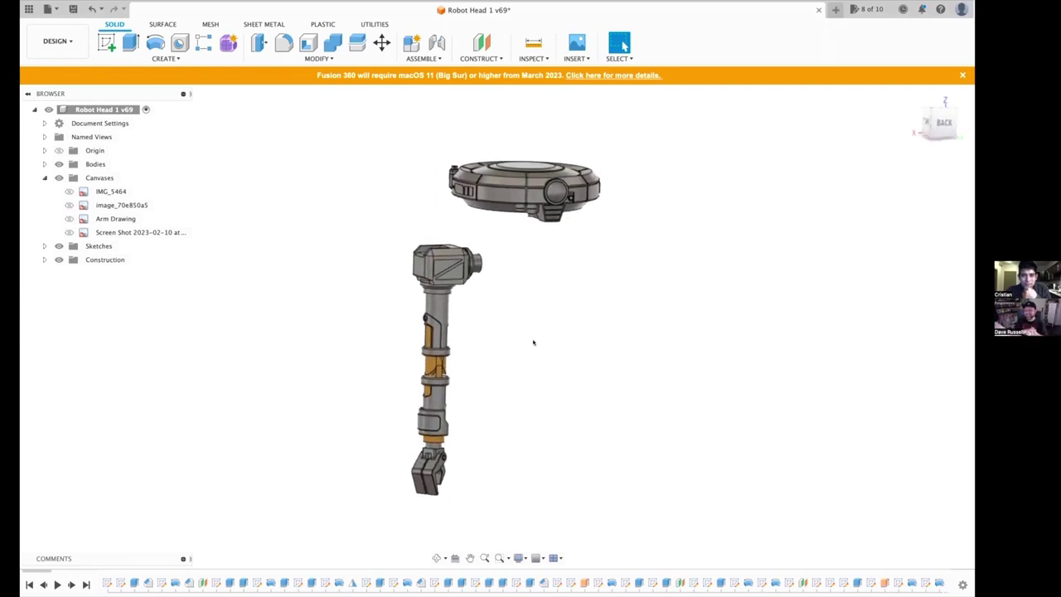
shift+scroll(533, 342, up, 3)
scroll(521, 341, right, 2)
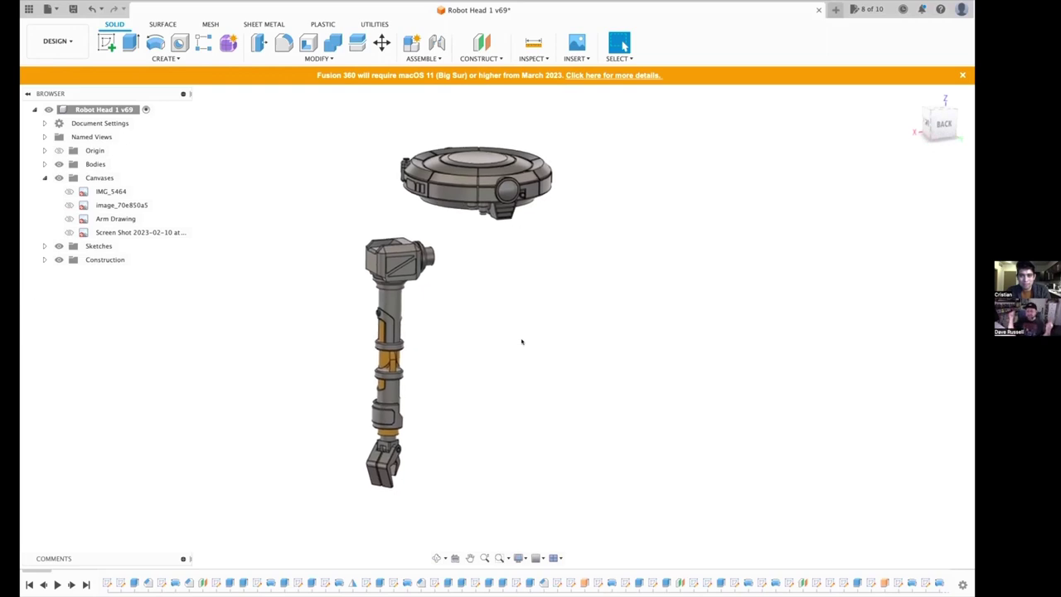
scroll(521, 341, left, 2)
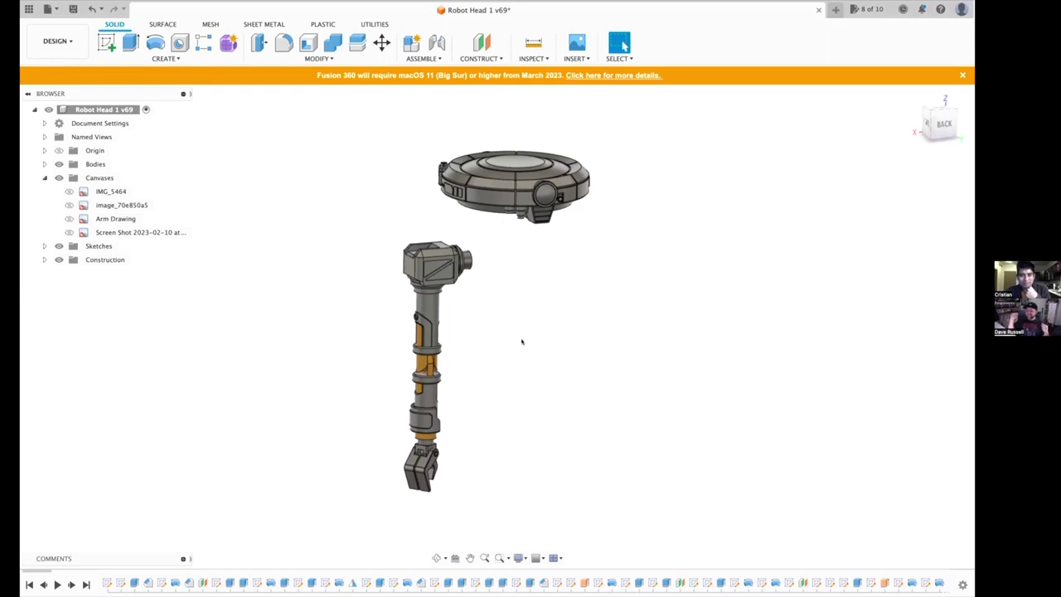
scroll(521, 341, down, 2)
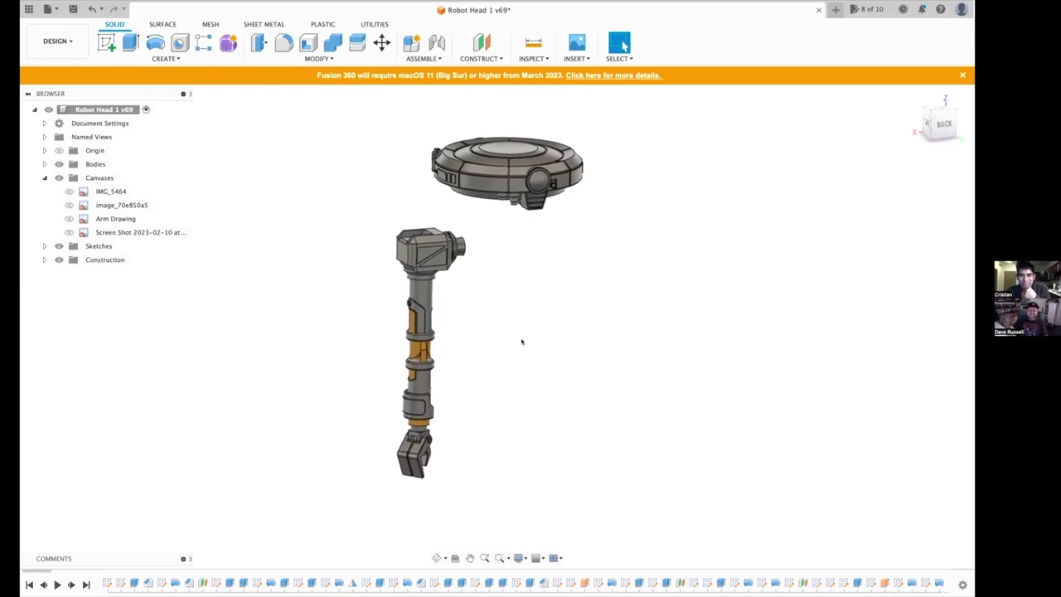